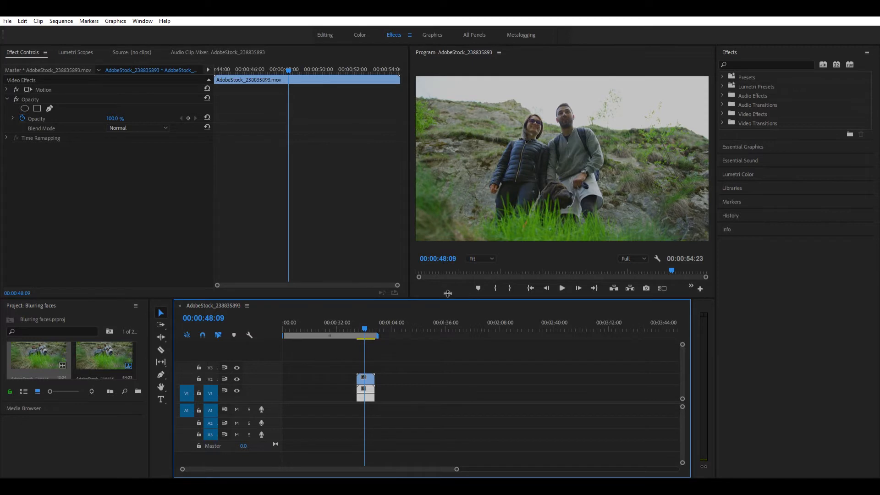
Add an elliptical opacity mask to the V2 clip near its start and shrink it to fit around the woman's face
left_click(357, 323)
left_click(356, 318)
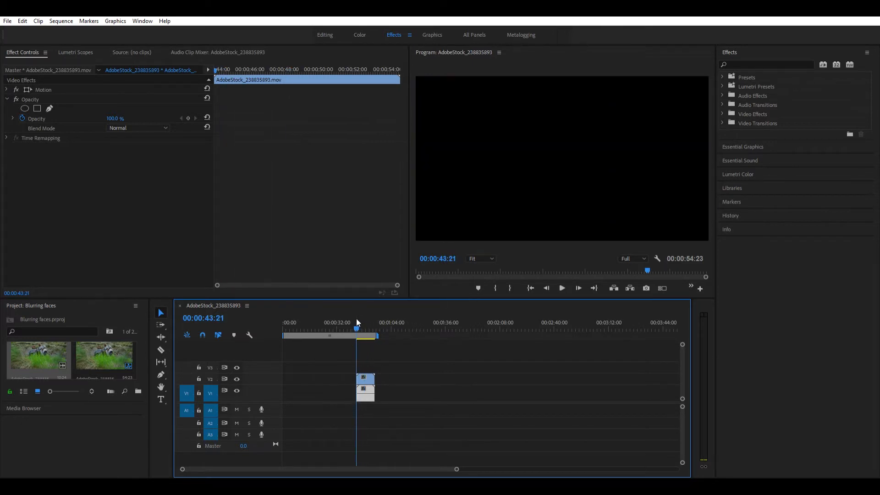
key("Right")
key("Right")
left_click(363, 377)
key("Right")
key("Right")
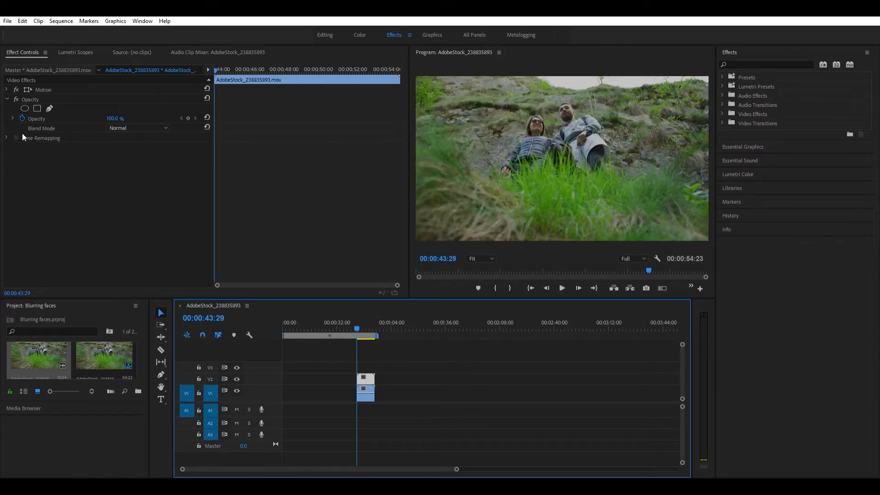
left_click(25, 109)
left_click_drag(556, 140, 533, 115)
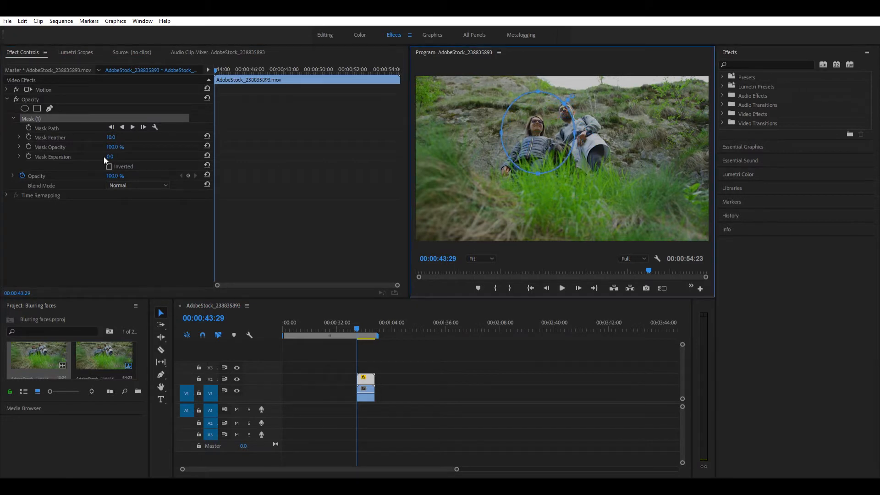
left_click_drag(538, 173, 535, 112)
left_click_drag(537, 139, 537, 134)
Move the masked clip along V2 clear of the V1 clip and recentre its mask on the woman's face
left_click_drag(368, 378, 392, 376)
left_click(385, 320)
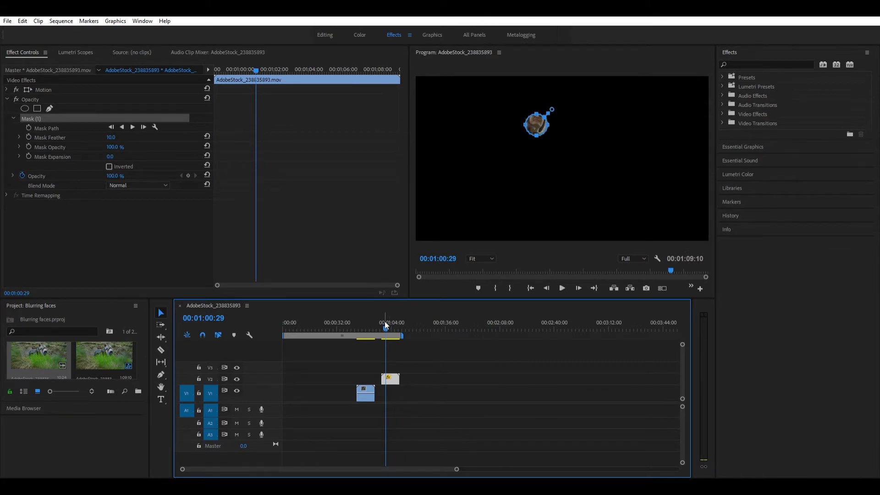
left_click_drag(540, 121, 541, 115)
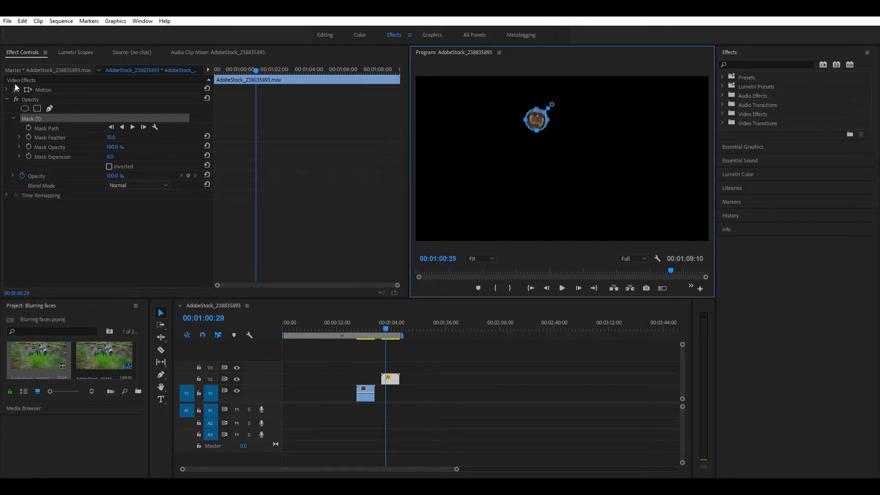
Add a second elliptical opacity mask to the V2 clip and fit it tightly around the man's face
left_click(24, 108)
left_click_drag(565, 142, 580, 112)
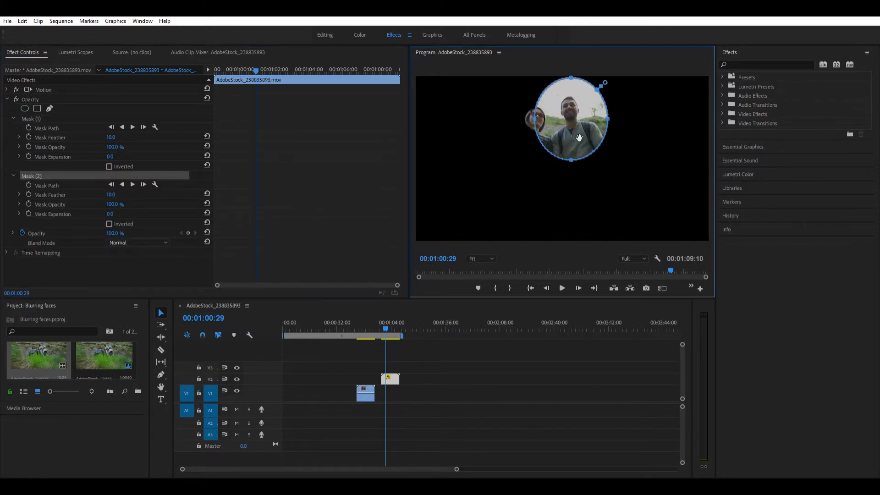
left_click_drag(575, 154, 569, 94)
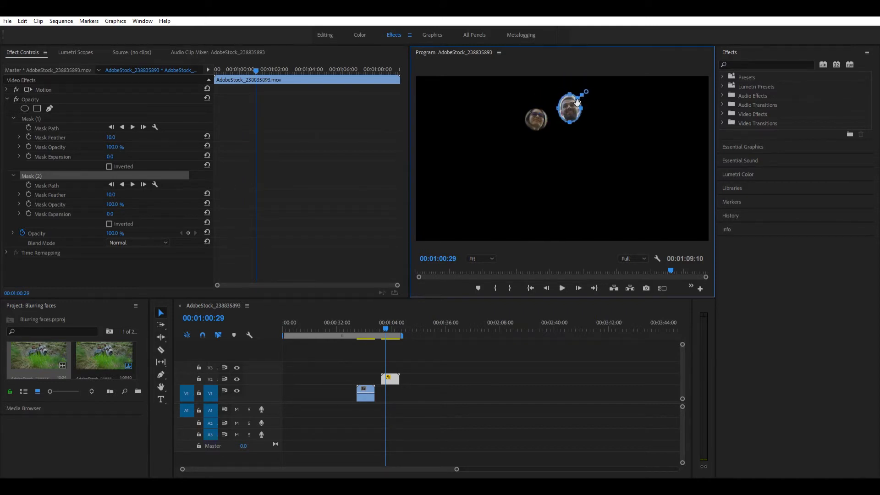
Reposition both masks over the woman's and the man's faces at the first frame of the V2 clip
left_click(387, 322)
left_click_drag(386, 318, 383, 315)
key("Left")
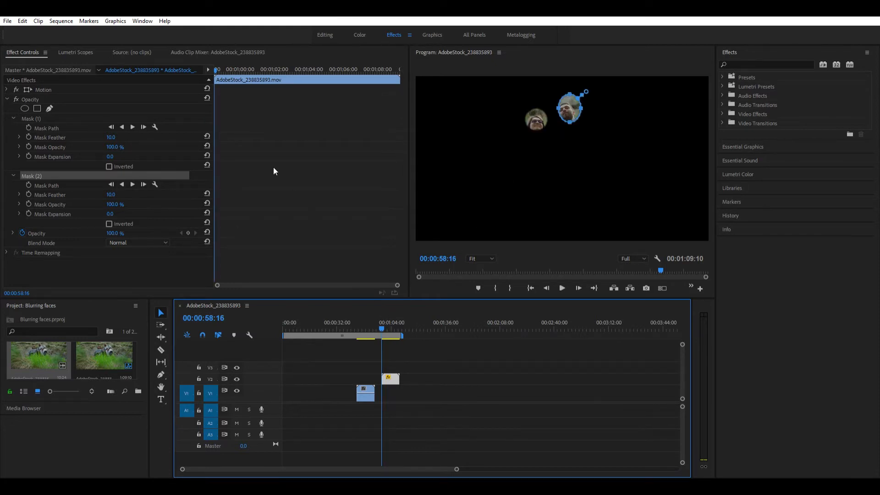
left_click(75, 119)
left_click(542, 118)
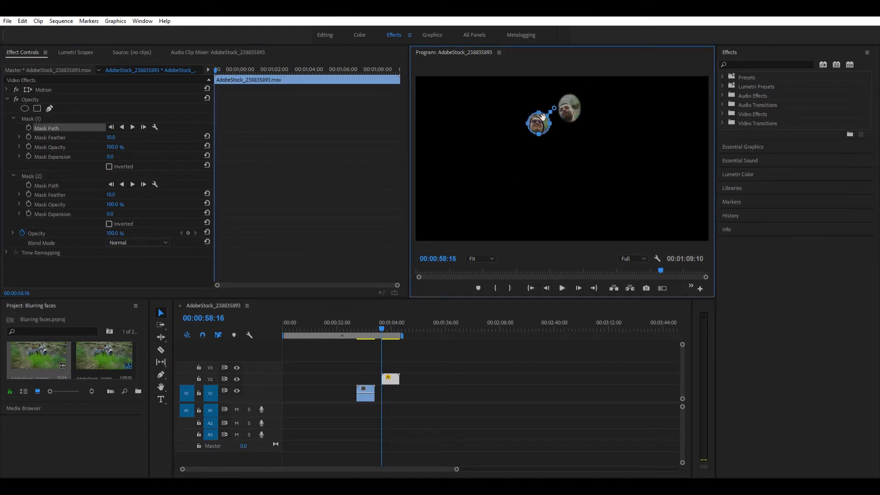
left_click(41, 176)
left_click_drag(573, 114, 571, 120)
mouse_move(381, 314)
left_mouse_down()
mouse_move(389, 318)
mouse_move(381, 316)
left_mouse_up()
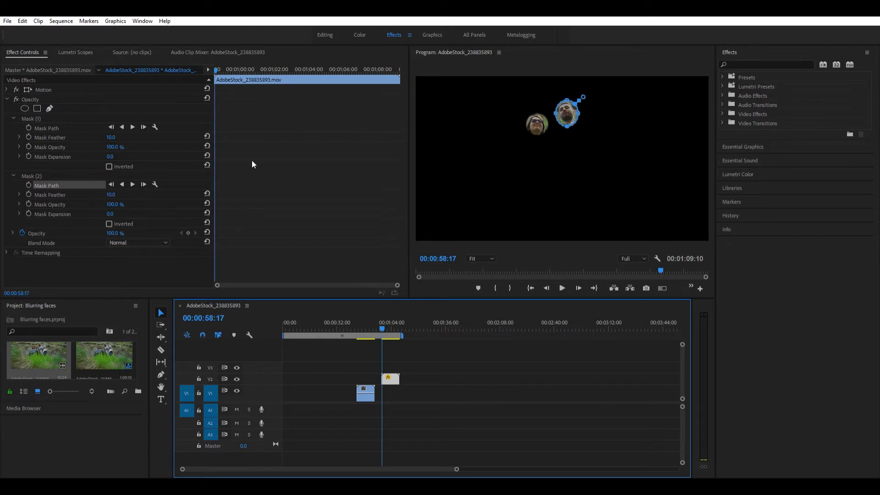
Track the mask paths of Mask (1) and Mask (2) forward through the clip
left_click(60, 126)
left_click(133, 126)
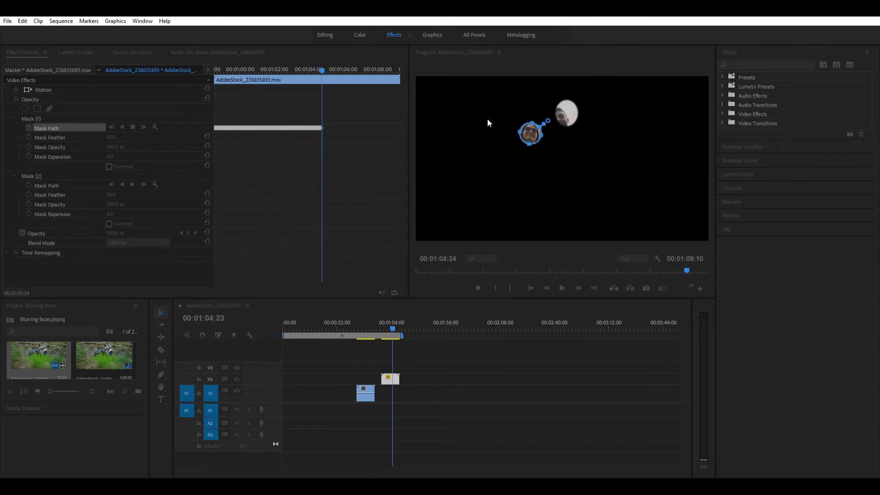
left_click(82, 185)
left_click(132, 185)
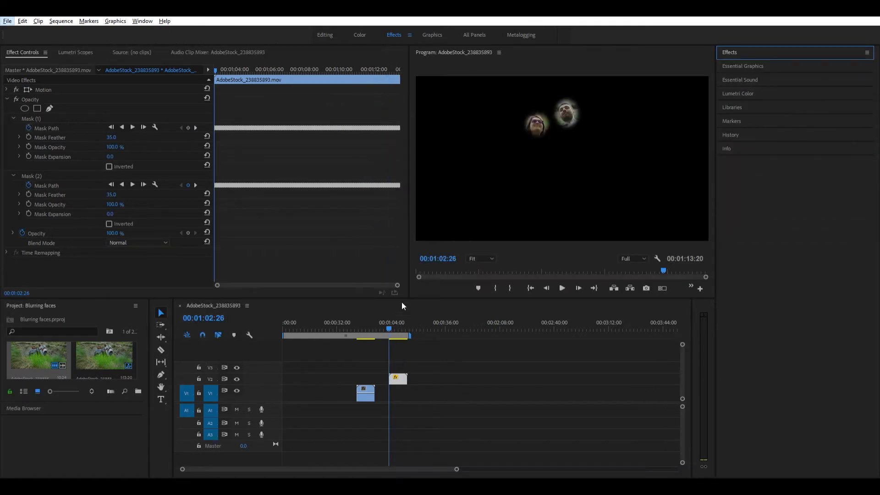
Align the masked V2 clip directly above the V1 clip again and apply the Gaussian Blur video effect to it
left_click_drag(401, 371, 368, 361)
left_click(363, 328)
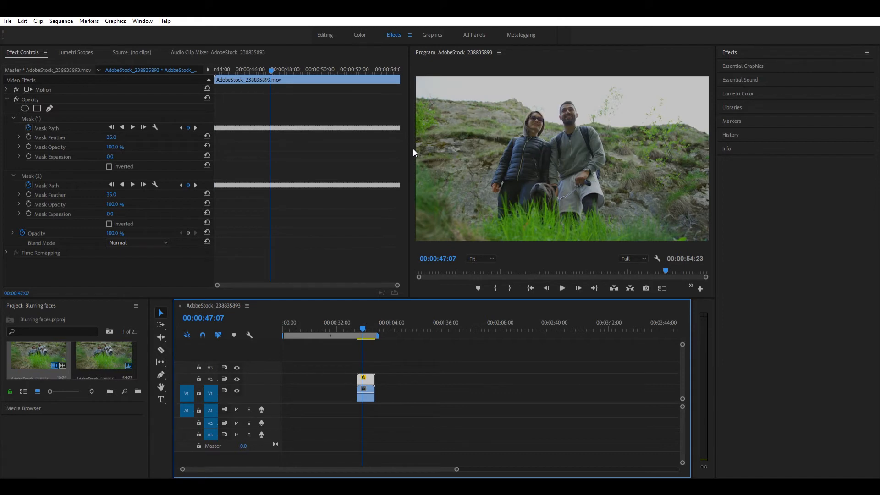
left_click(755, 48)
type("gaussian")
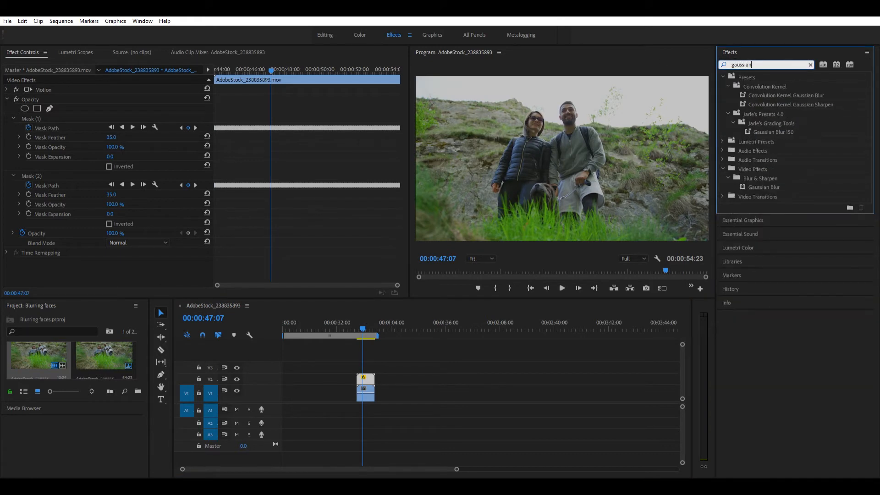
left_click_drag(764, 187, 365, 378)
left_click_drag(404, 221, 205, 249)
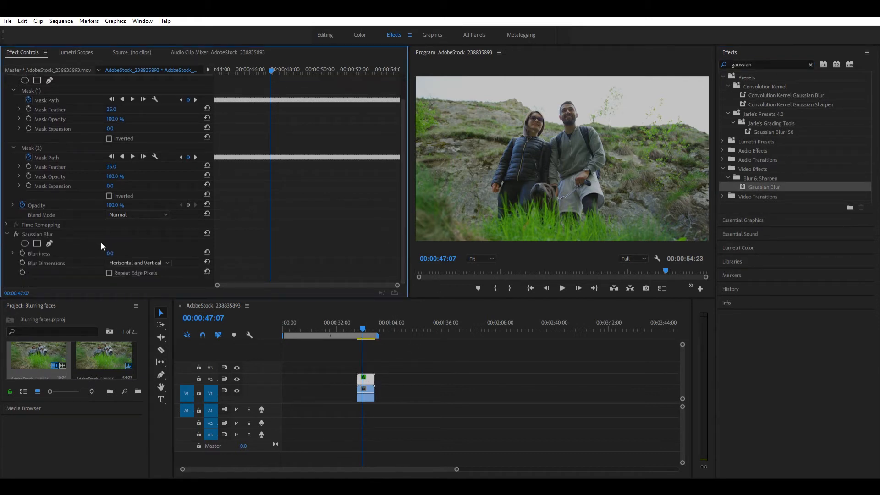
Set the Gaussian Blur's blurriness to 50 on the V2 clip
left_click(113, 251)
type("50")
key("Return")
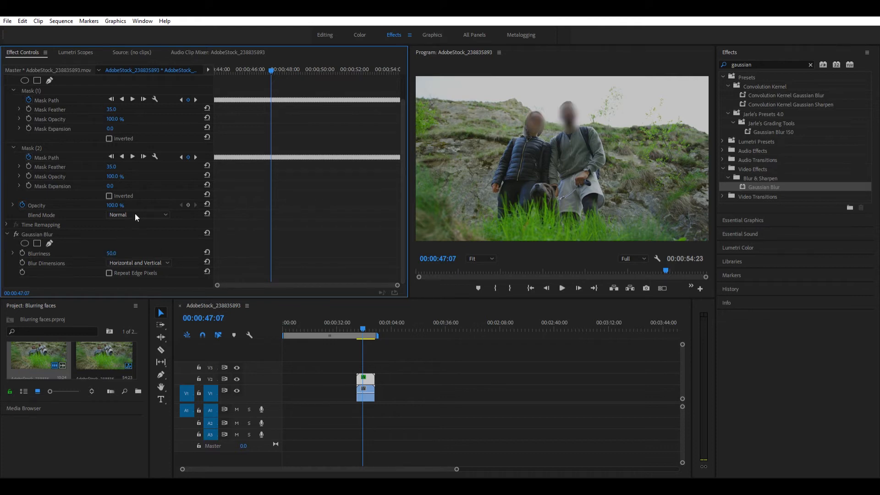
Try a lower Gaussian Blur blurriness and restore it to 50
left_click(113, 251)
left_click(98, 270)
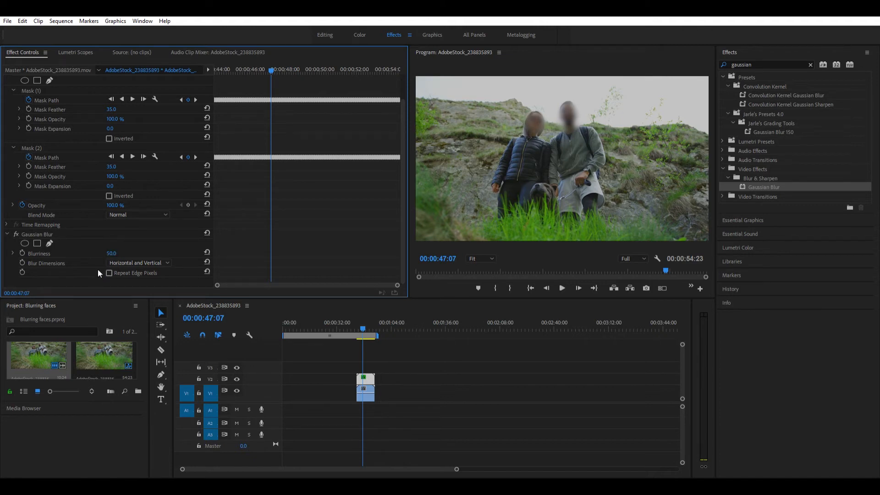
mouse_move(112, 254)
left_mouse_down()
mouse_move(168, 254)
mouse_move(97, 254)
left_mouse_up()
left_click(119, 253)
double_click(121, 253)
type("50")
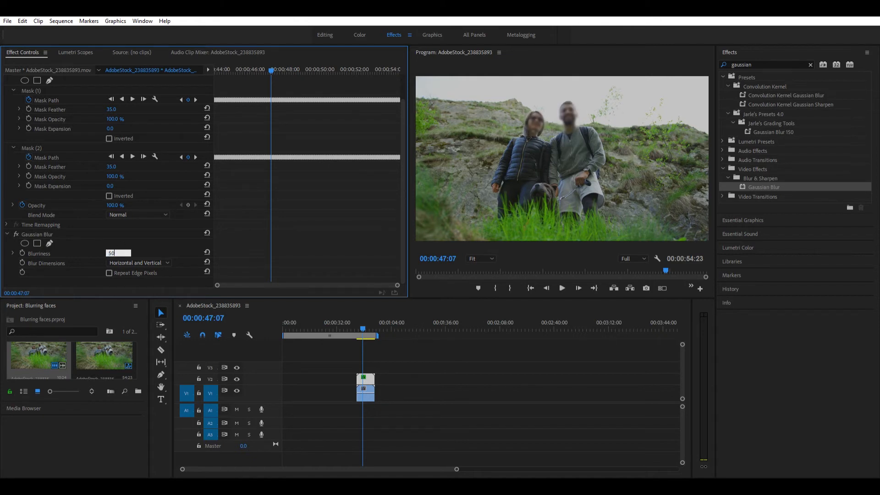
key("Return")
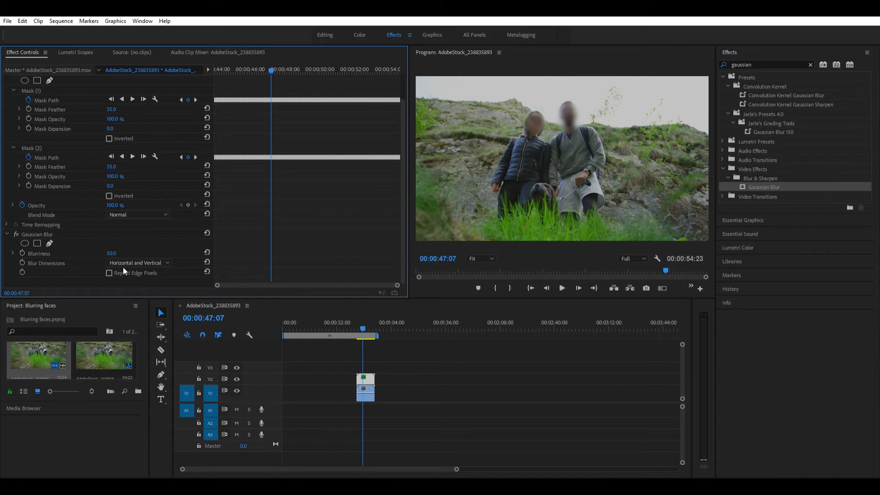
Enable Repeat Edge Pixels for the Gaussian Blur and view the blurred faces at 75% zoom
left_click(109, 271)
left_click(482, 257)
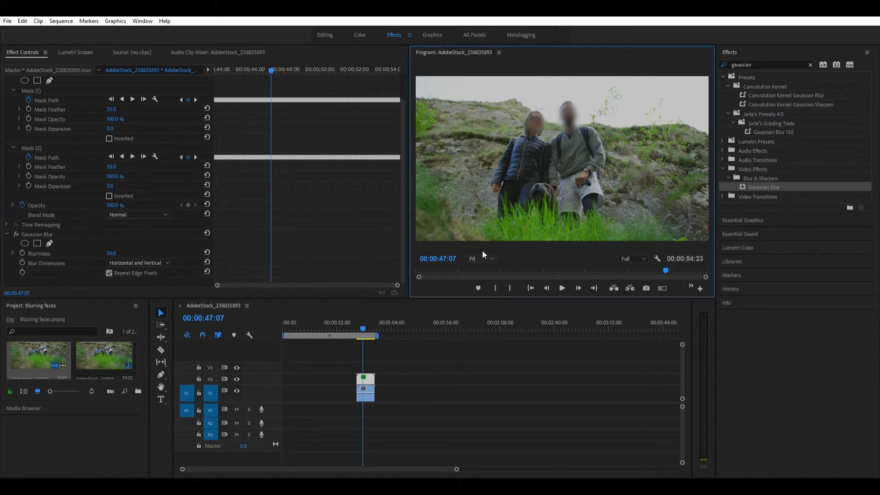
left_click(486, 303)
left_click_drag(705, 144, 704, 114)
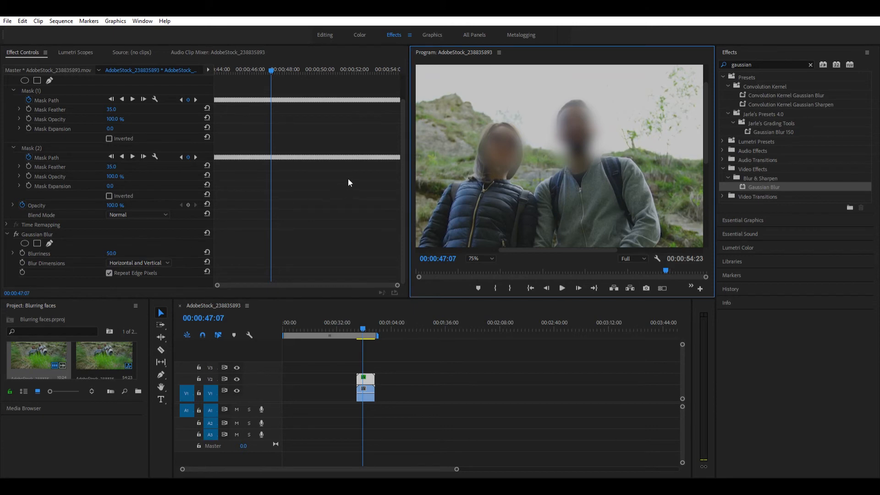
Try a mask feather of 10 on Mask (1) and restore it to 35
left_click(111, 109)
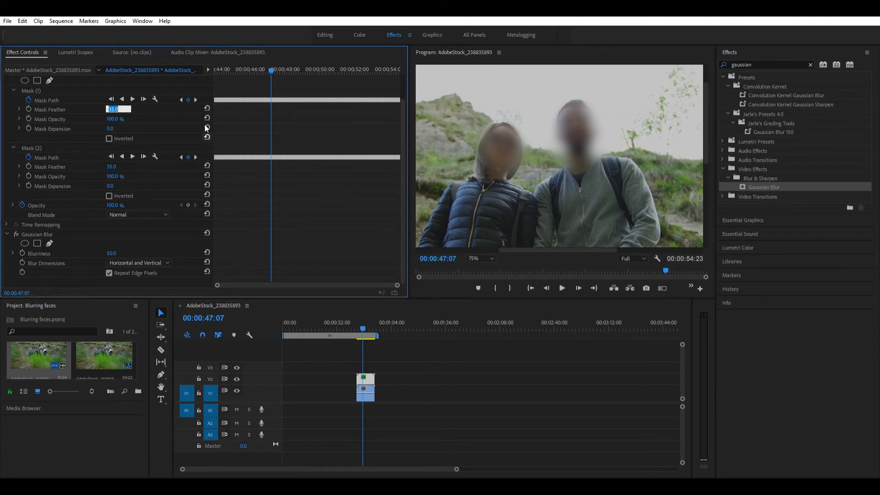
type("10")
key("Return")
left_click(113, 109)
type("35")
key("Return")
Fit the whole frame in the preview and play the clip from near its start to check the face blur
left_click(494, 249)
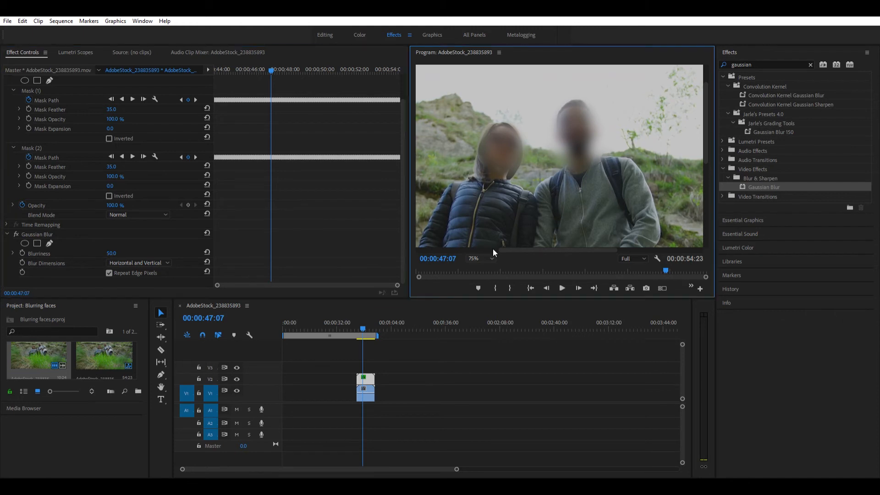
left_click(491, 255)
left_click_drag(363, 321, 358, 320)
key("space")
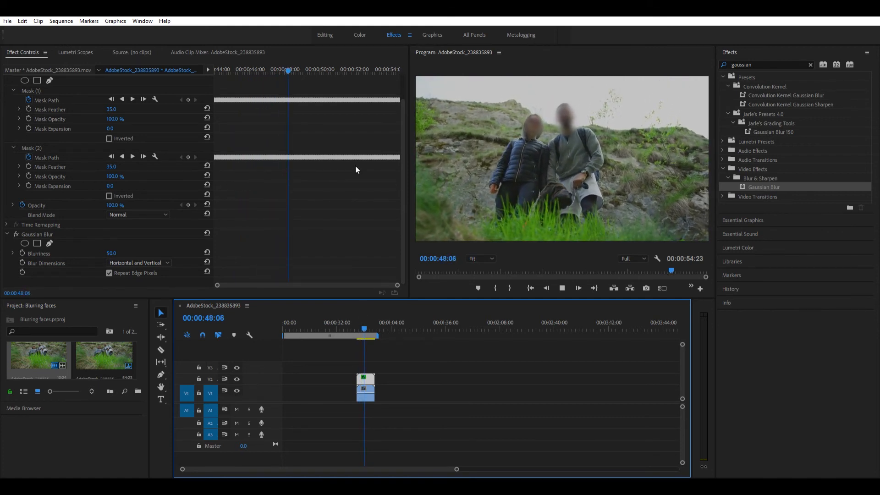
key("space")
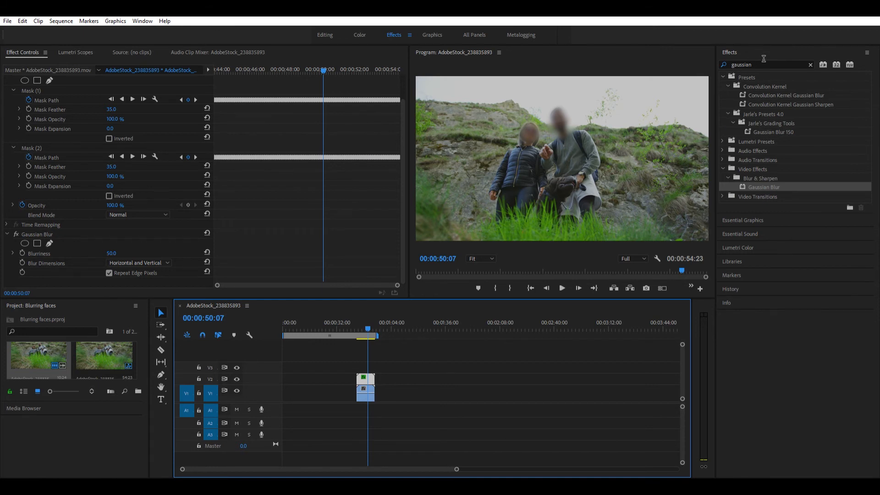
Find the Mosaic effect under Stylize and apply it to the masked V2 clip
left_click_drag(761, 64, 701, 41)
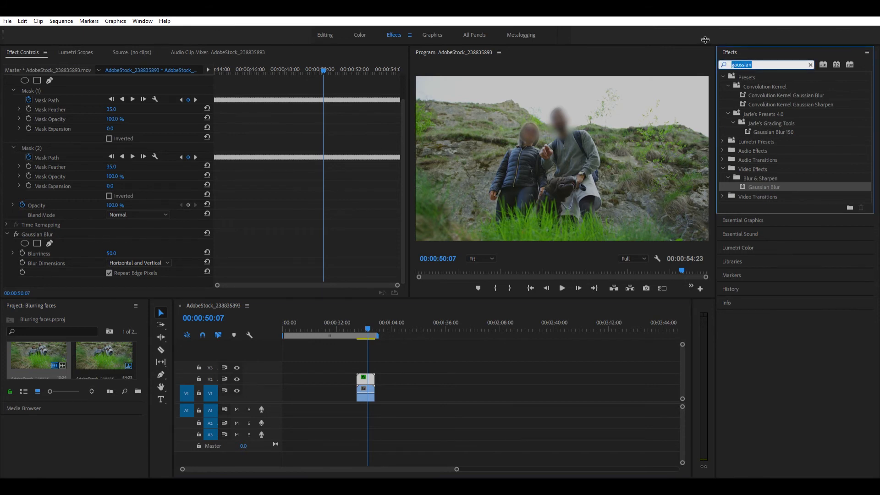
key("BackSpace")
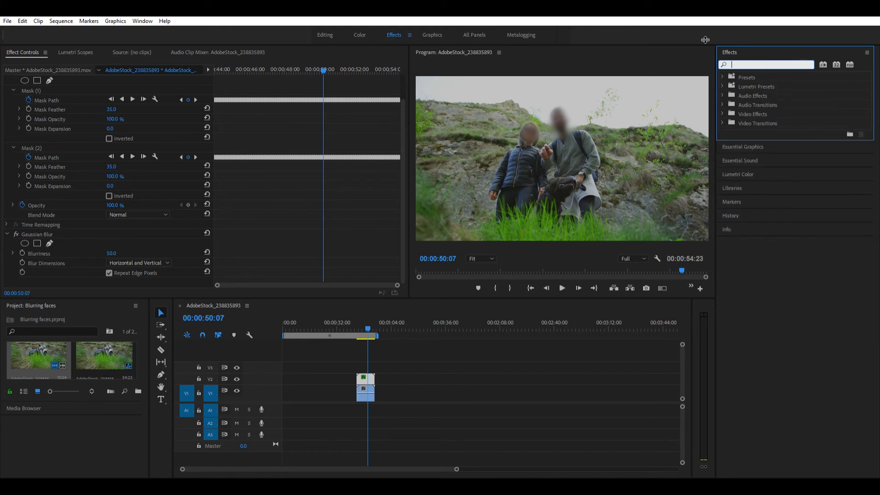
type("mosaic")
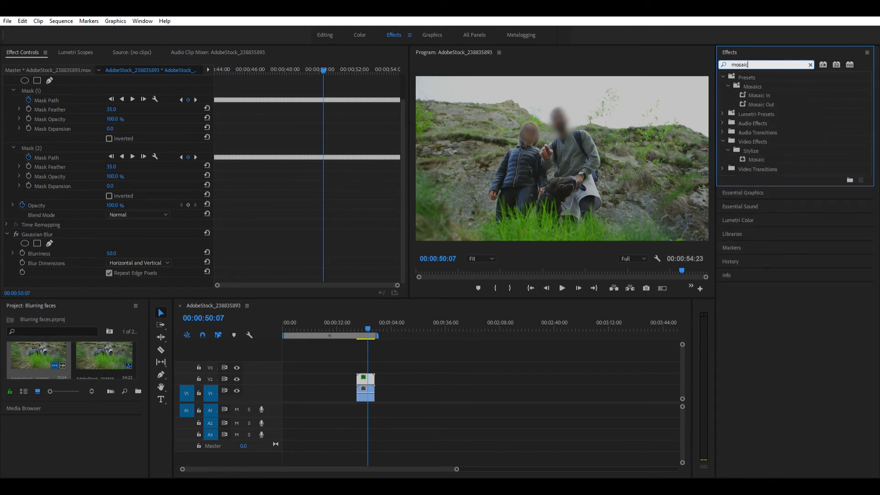
left_click_drag(757, 159, 370, 378)
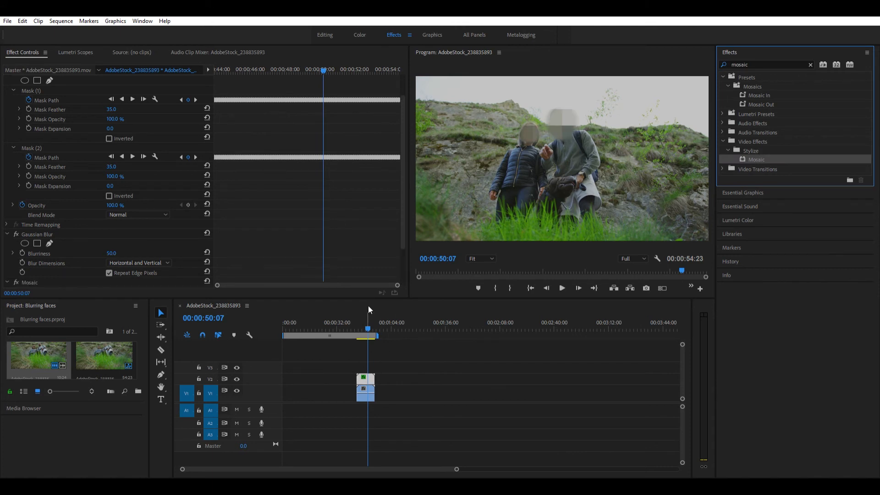
Set the Mosaic effect's horizontal and vertical blocks to 50 each while previewing the faces at 75%
left_click_drag(402, 193, 406, 258)
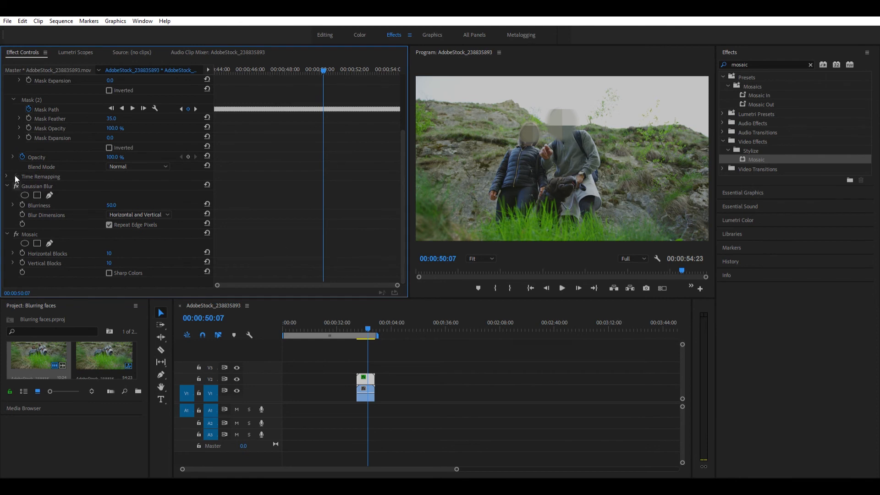
left_click(478, 250)
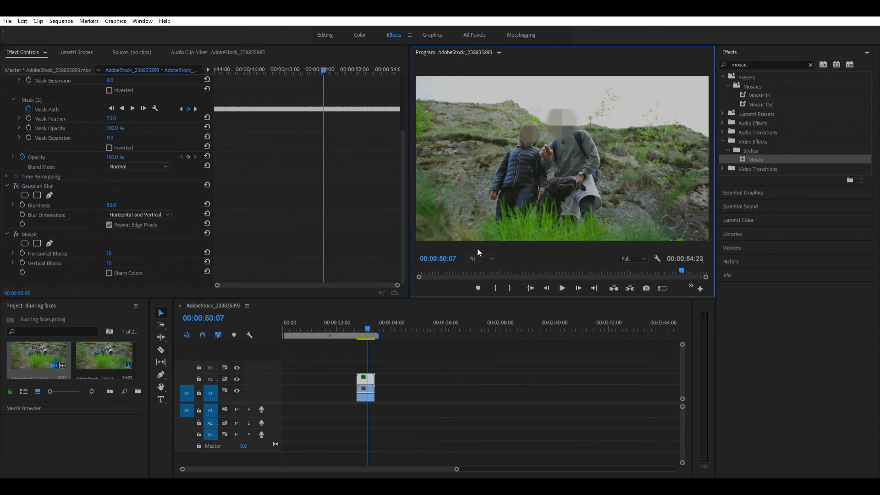
left_click(489, 301)
left_click_drag(705, 176, 708, 147)
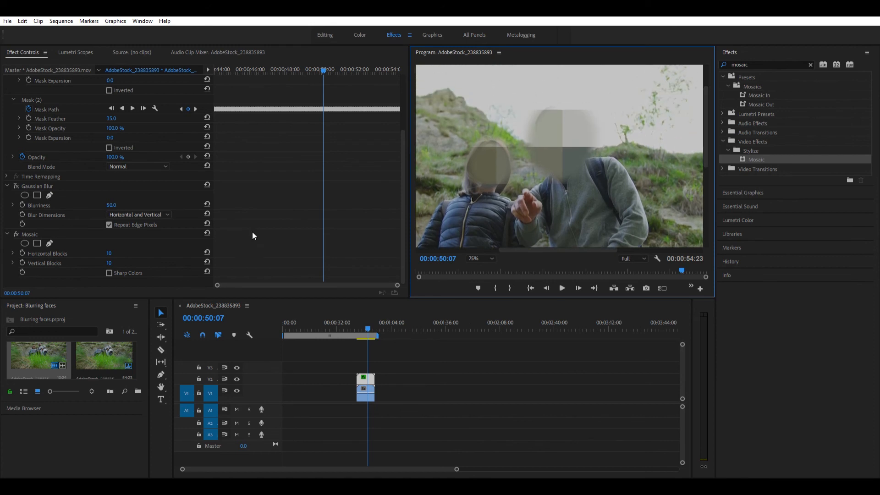
left_click(114, 252)
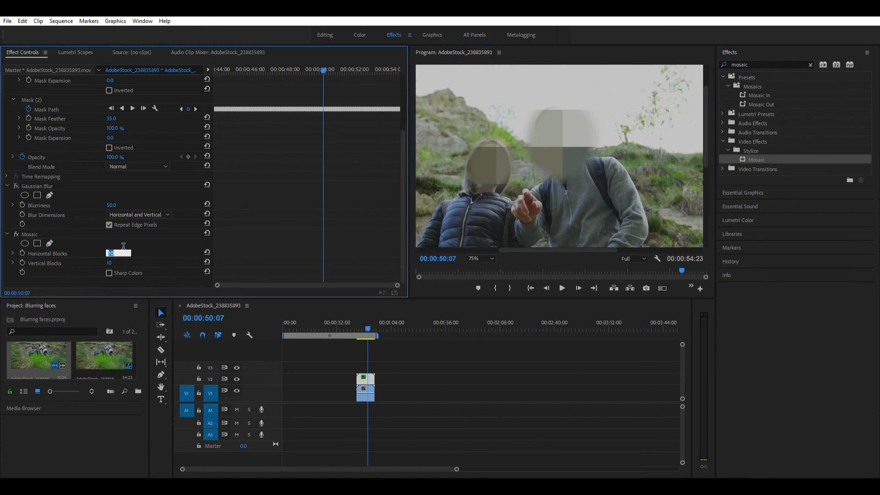
type("50")
key("Return")
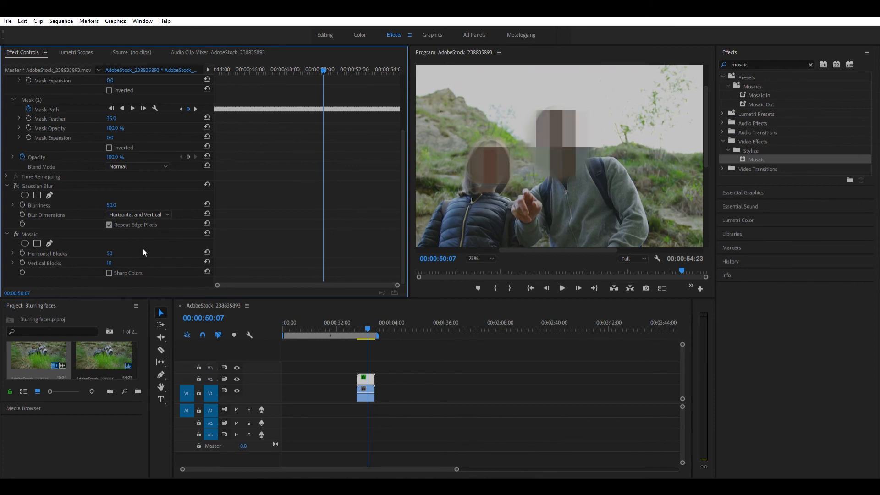
key("Tab")
type("50")
key("Return")
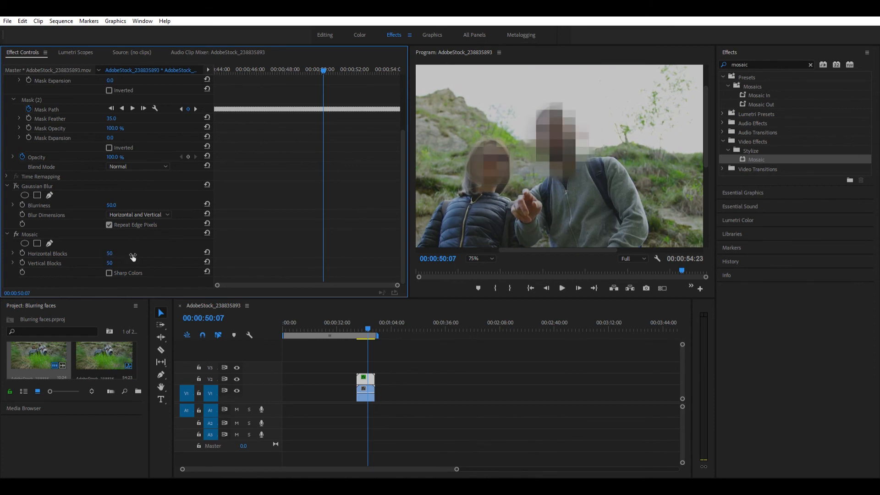
Play the clip from its start with the whole frame fitted in the preview to check the face mosaic, and return the playhead near the start
left_click(491, 250)
left_click(491, 258)
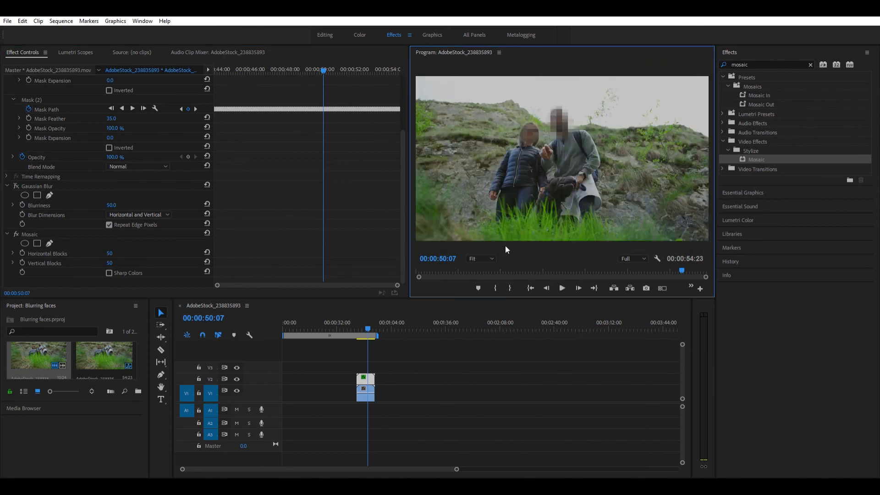
left_click(15, 178)
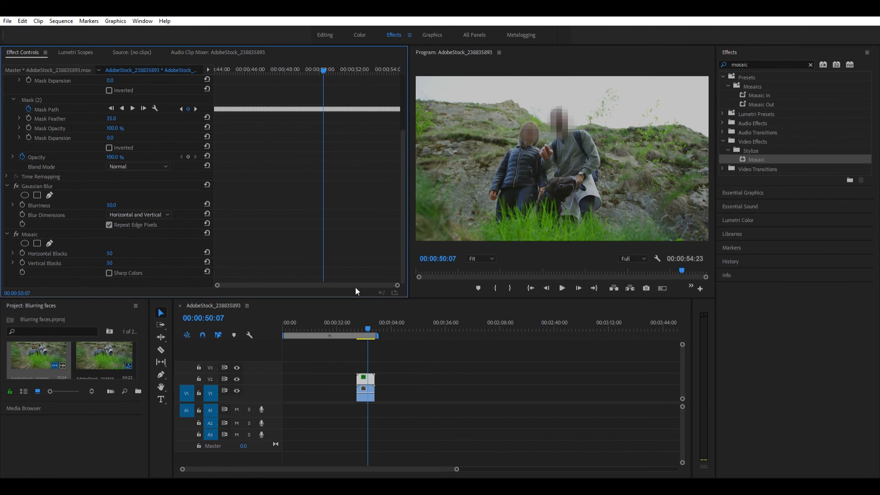
left_click(359, 318)
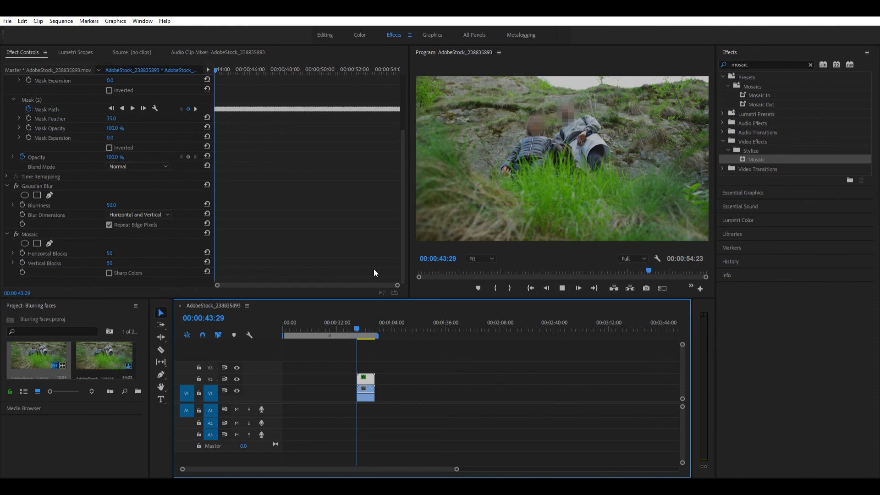
key("space")
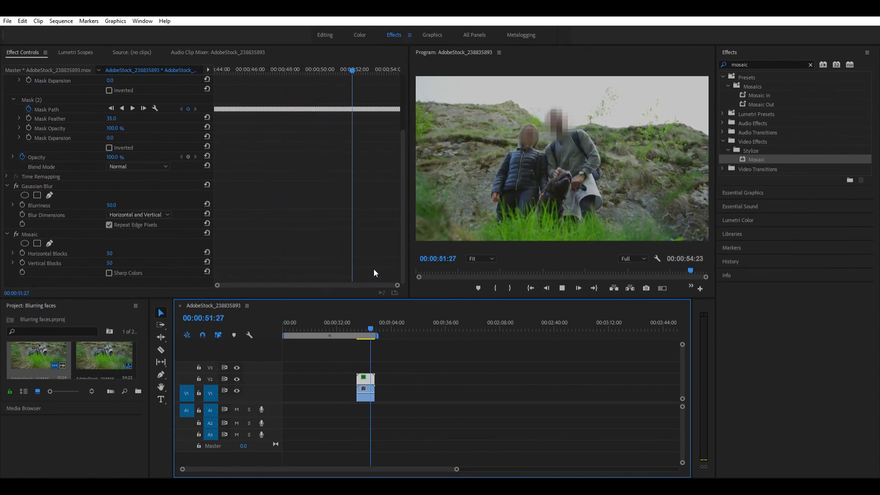
key("space")
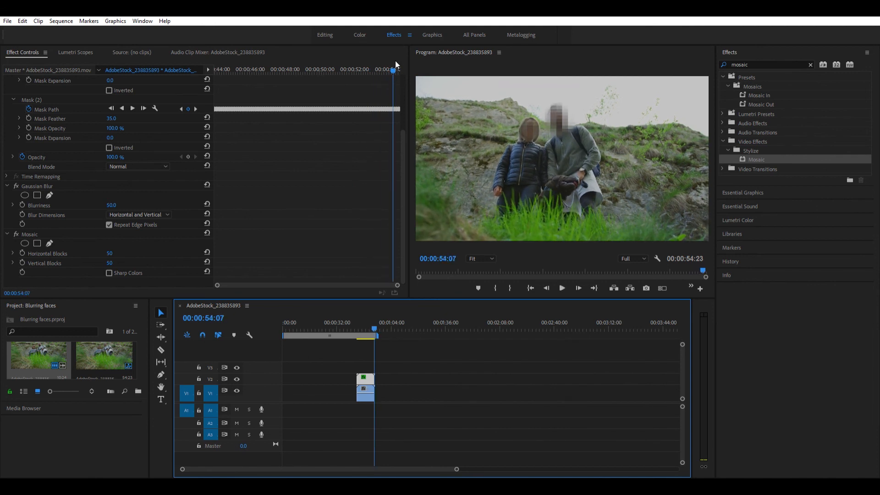
left_click_drag(393, 69, 185, 70)
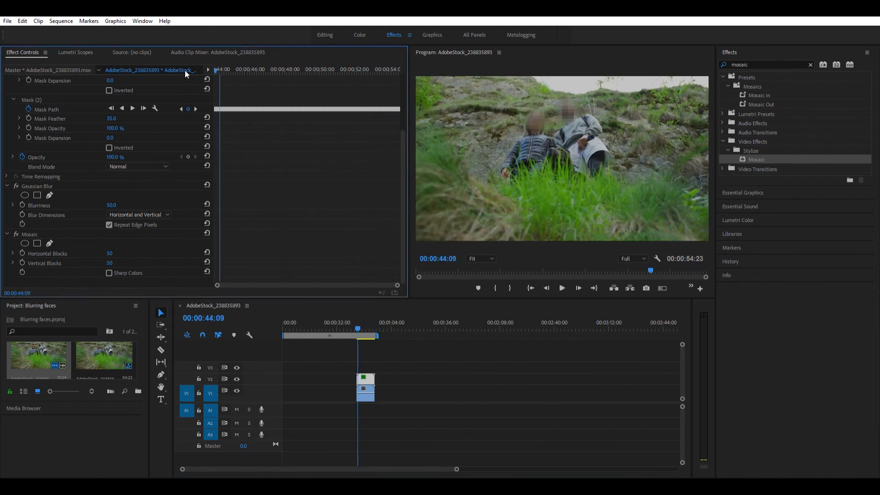